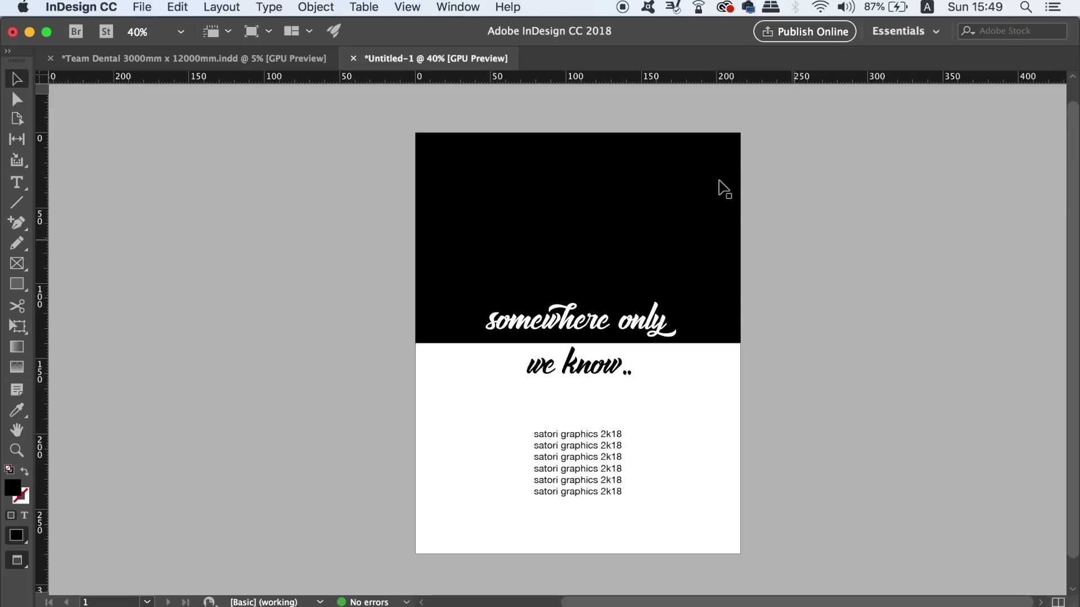
Inspect the fill colours of the black top block and the fourth credit line without changing them
{"action": "left_click", "coordinate": [645, 194]}
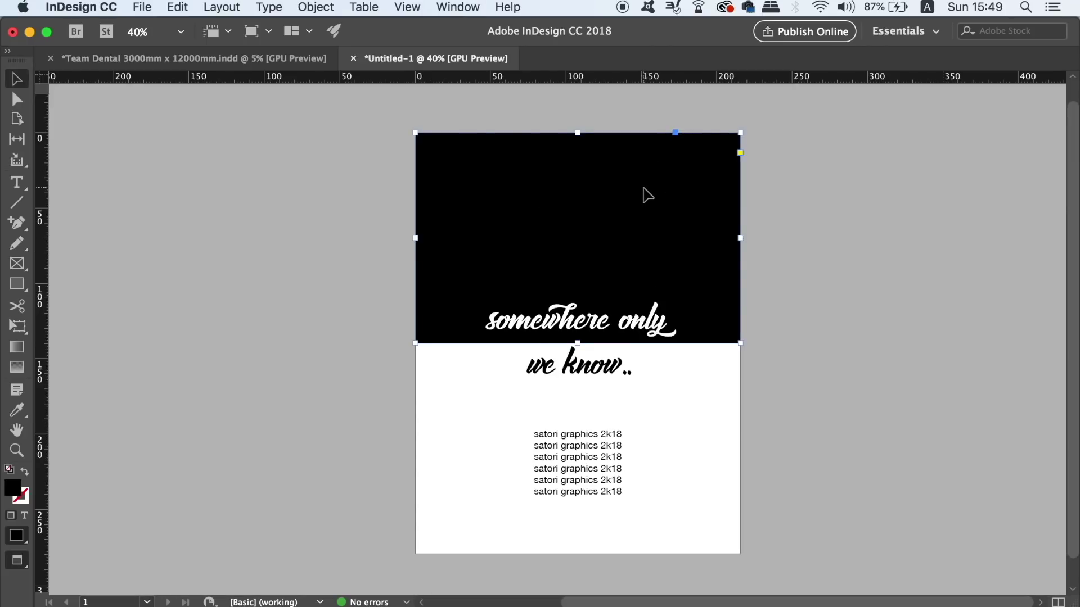
{"action": "double_click", "coordinate": [13, 490]}
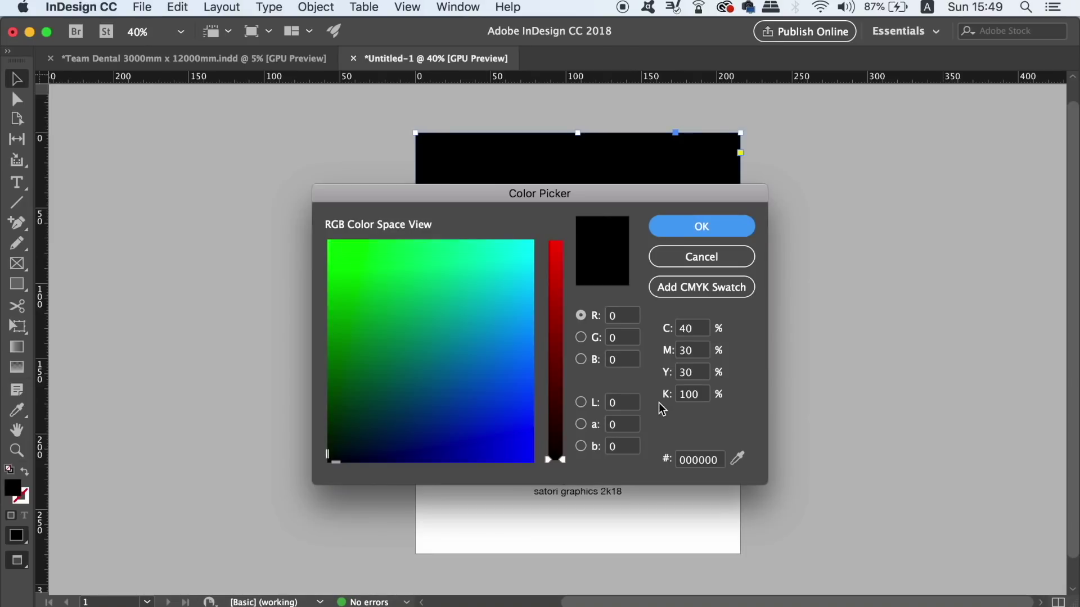
{"action": "left_click", "coordinate": [722, 261]}
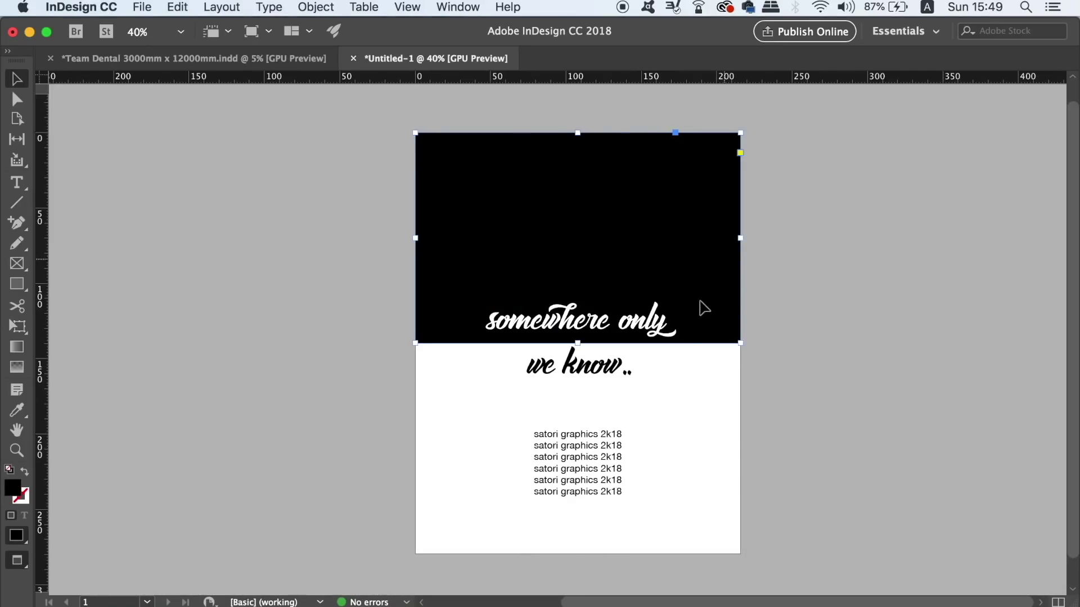
{"action": "double_click", "coordinate": [587, 478]}
{"action": "triple_click", "coordinate": [606, 468]}
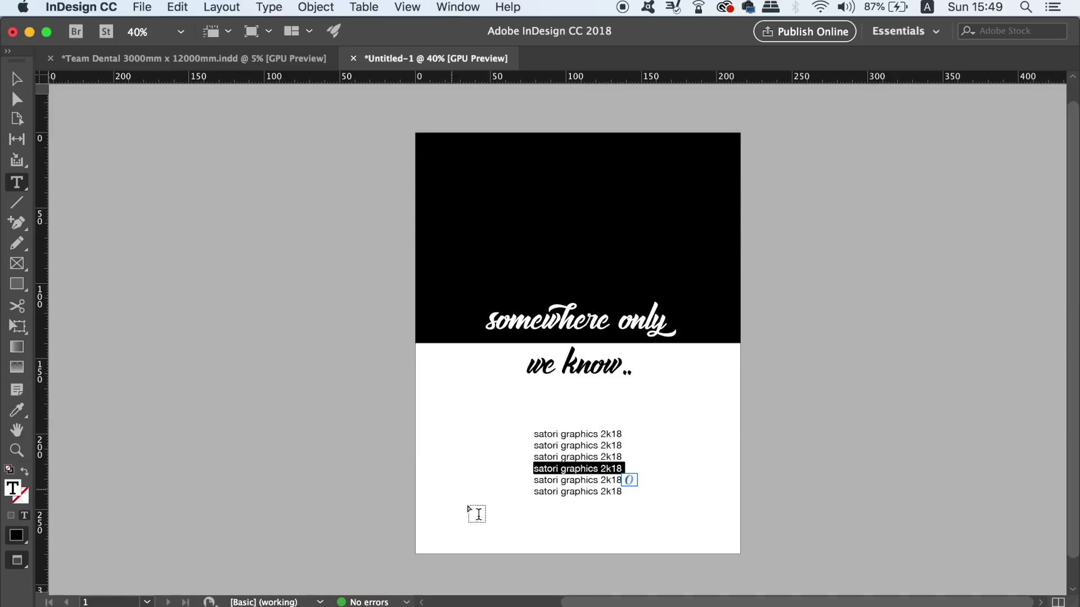
{"action": "double_click", "coordinate": [15, 493]}
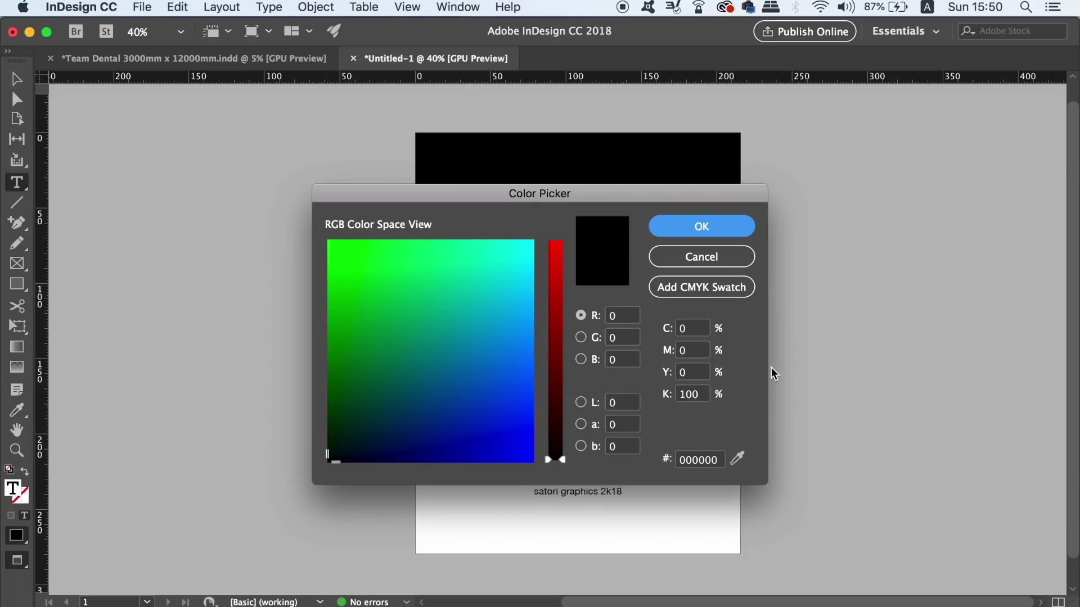
{"action": "left_click", "coordinate": [717, 266]}
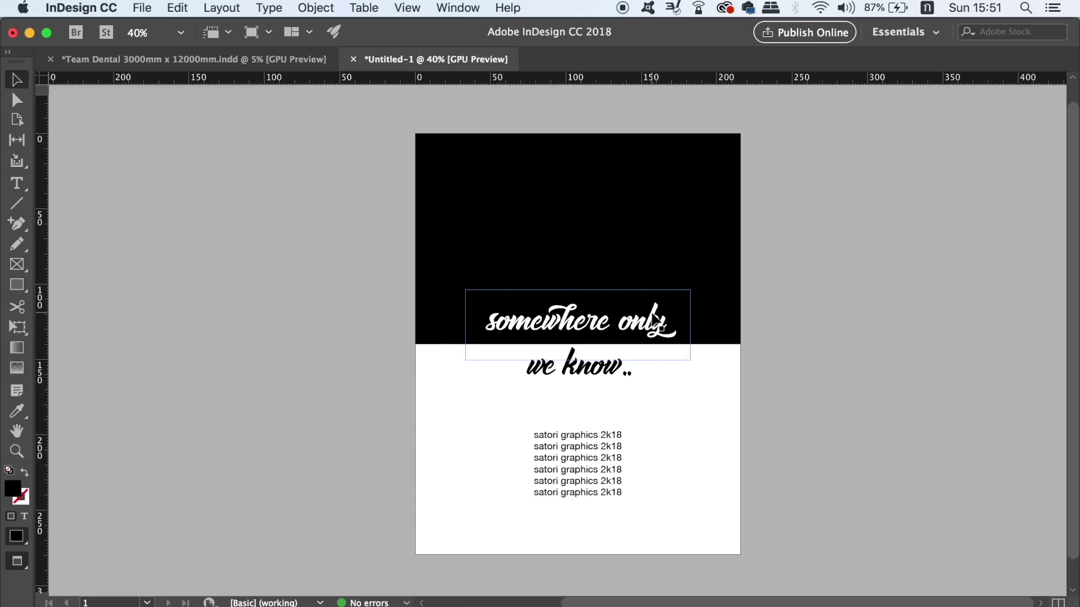
Duplicate the 'somewhere only we know..' title frame upward, stacking several copies
{"action": "left_click", "coordinate": [647, 323]}
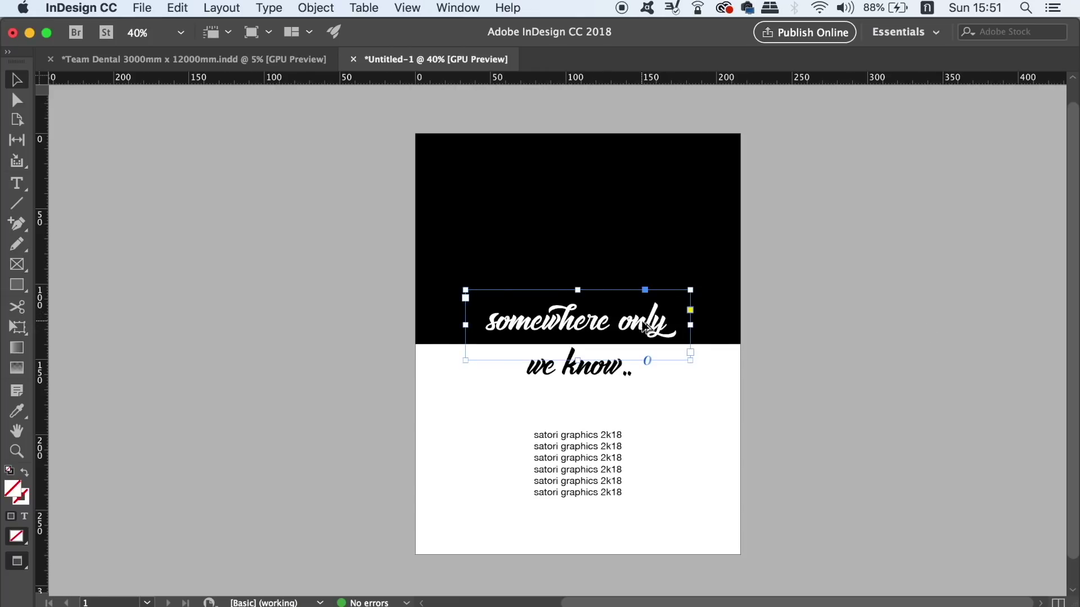
{"action": "left_click_drag", "start_coordinate": [646, 326], "coordinate": [645, 241]}
{"action": "key", "text": "super+z"}
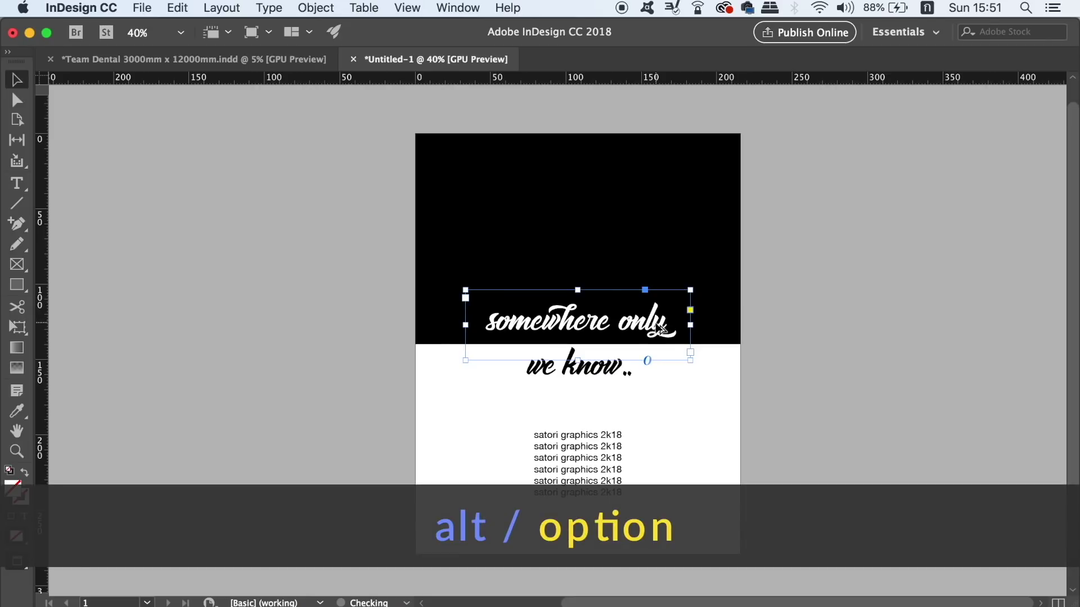
{"action": "left_click_drag", "start_coordinate": [651, 294], "coordinate": [652, 243]}
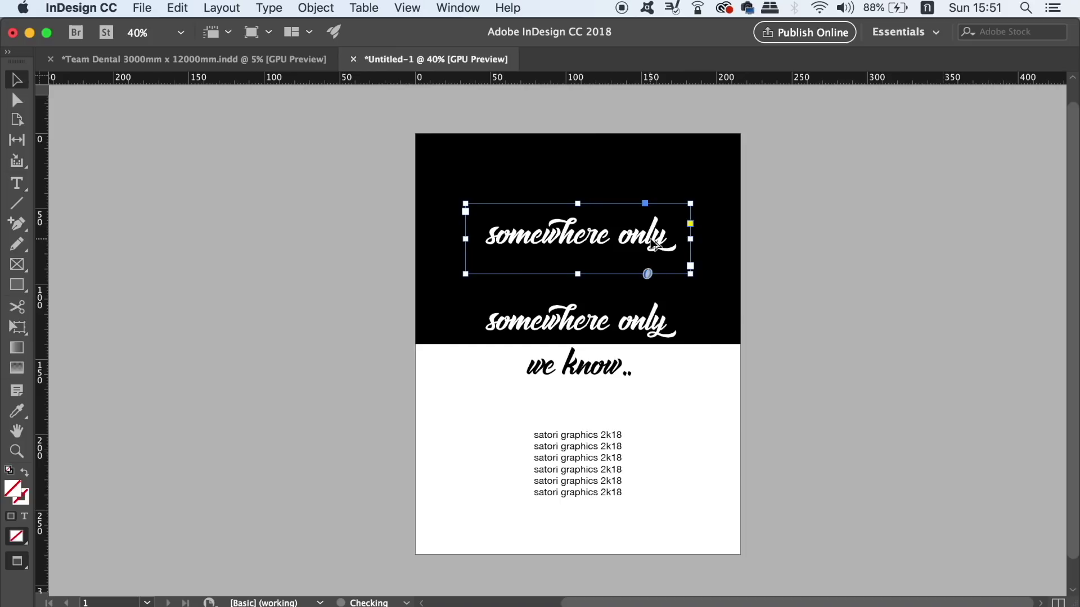
{"action": "key", "text": "alt+Up"}
{"action": "key", "text": "alt+Up"}
{"action": "key", "text": "alt+Up"}
{"action": "key", "text": "alt+Up"}
{"action": "key", "text": "alt+Up"}
{"action": "key", "text": "alt+Up"}
{"action": "key", "text": "alt+Up"}
{"action": "key", "text": "alt+Up"}
{"action": "key", "text": "alt+Up"}
{"action": "key", "text": "alt+Up"}
{"action": "key", "text": "alt+Up"}
{"action": "key", "text": "alt+Up"}
{"action": "key", "text": "alt+Up"}
{"action": "key", "text": "alt+Up"}
{"action": "key", "text": "alt+Up"}
{"action": "key", "text": "alt+Up"}
{"action": "key", "text": "alt+Up"}
{"action": "key", "text": "alt+Up"}
{"action": "key", "text": "alt+Up"}
{"action": "key", "text": "alt+Up"}
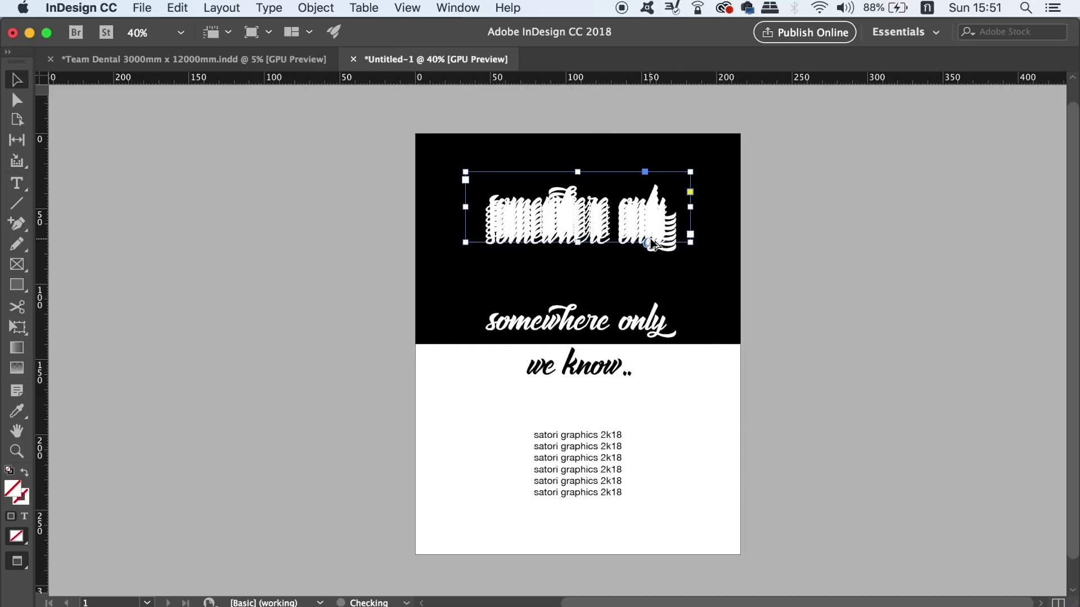
{"action": "key", "text": "alt+Up"}
{"action": "key", "text": "alt+Up"}
{"action": "key", "text": "alt+Up"}
{"action": "key", "text": "alt+Up"}
{"action": "key", "text": "alt+Up"}
{"action": "key", "text": "alt+Up"}
{"action": "key", "text": "alt+Up"}
{"action": "key", "text": "alt+Up"}
{"action": "key", "text": "alt+Up"}
{"action": "key", "text": "alt+Up"}
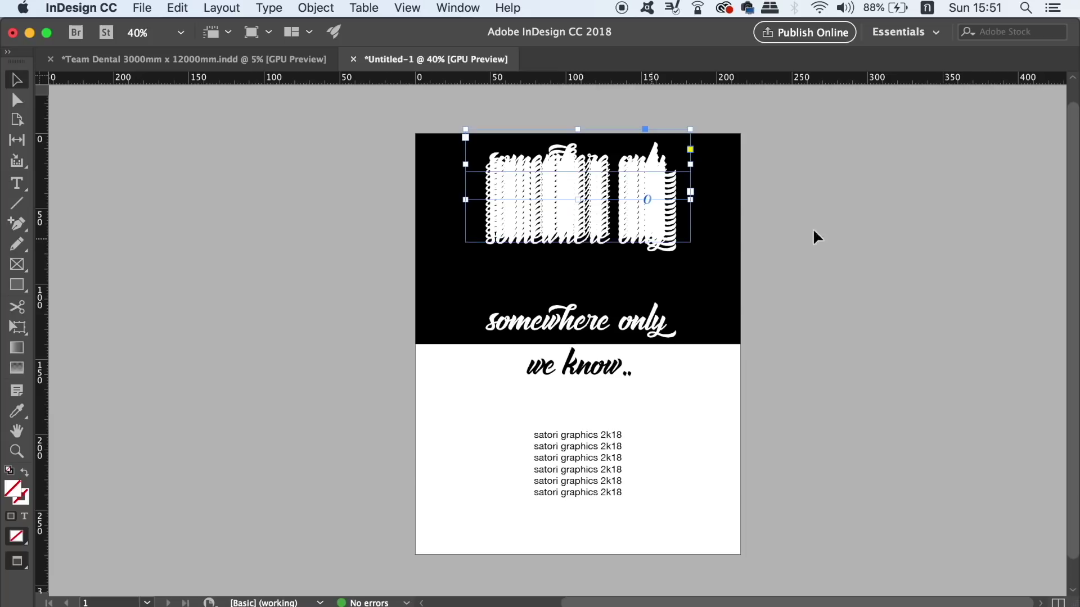
Move one title copy toward the top-left, then select and delete all duplicate copies
{"action": "left_click", "coordinate": [681, 250]}
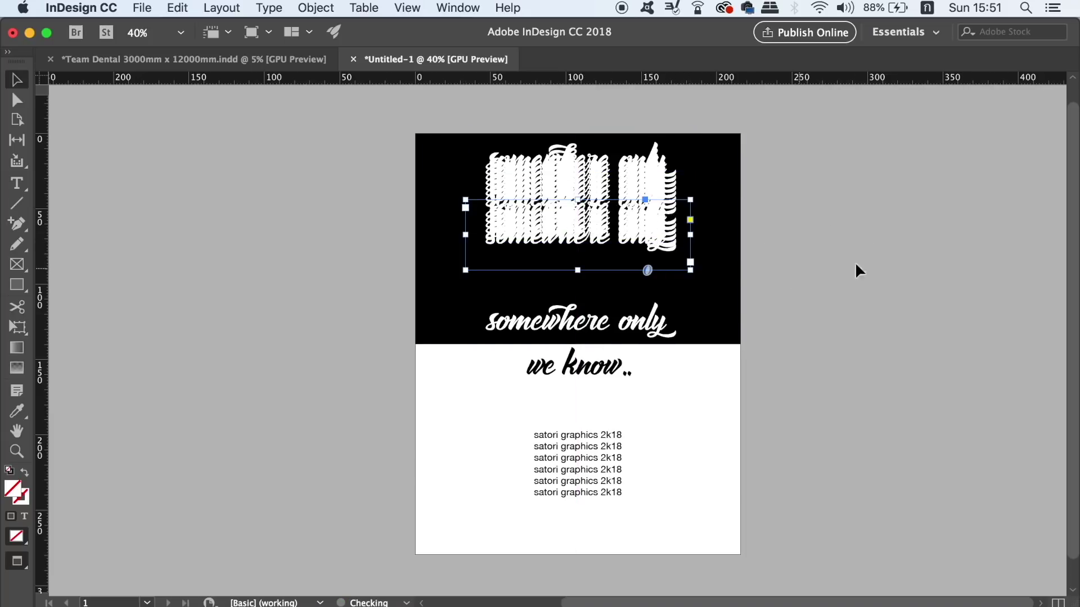
{"action": "left_click_drag", "start_coordinate": [648, 197], "coordinate": [576, 118]}
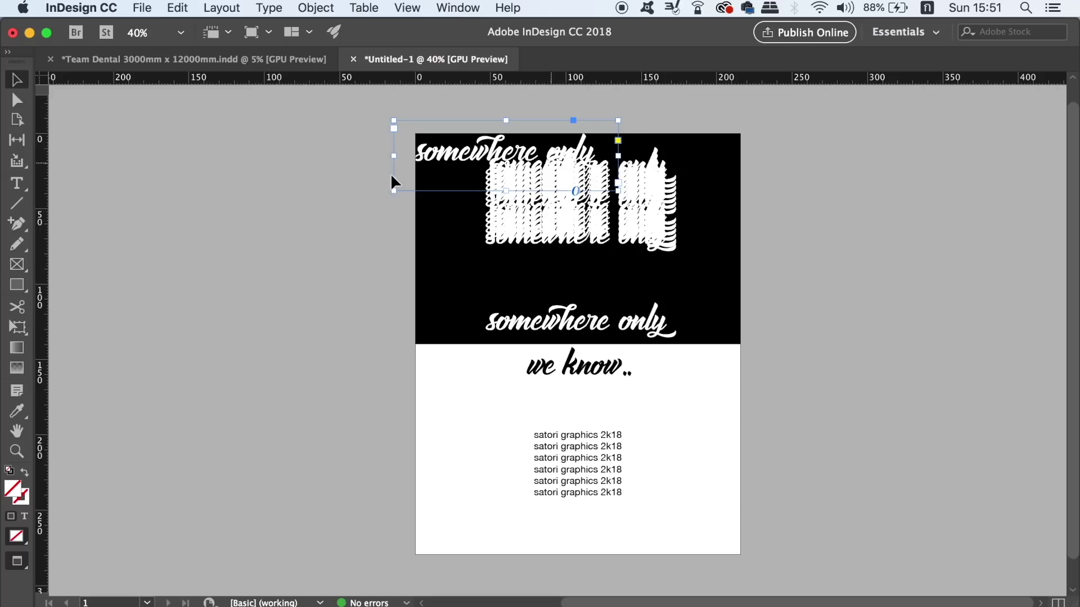
{"action": "left_click_drag", "start_coordinate": [320, 137], "coordinate": [675, 281]}
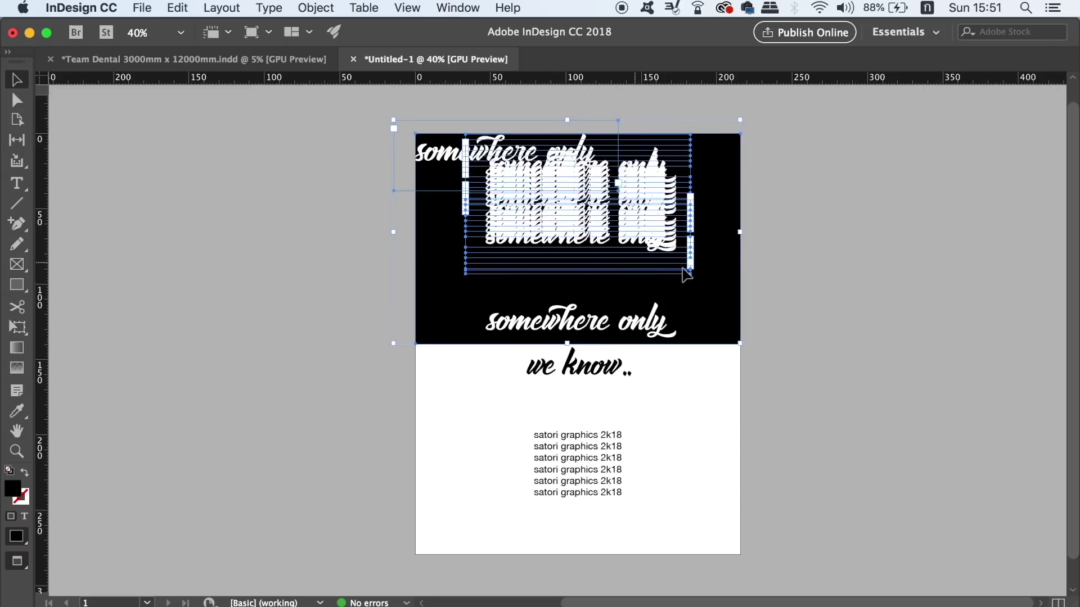
{"action": "key", "text": "Delete"}
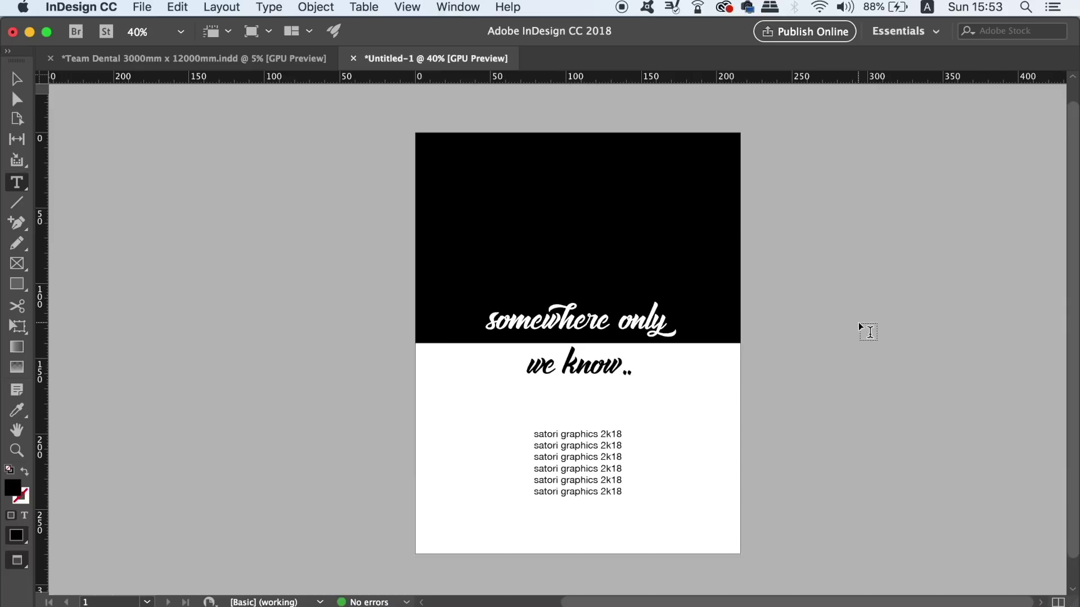
Replace all six occurrences of 'satori' with 'SATORI' using Find/Change, then close it
{"action": "key", "text": "super+f"}
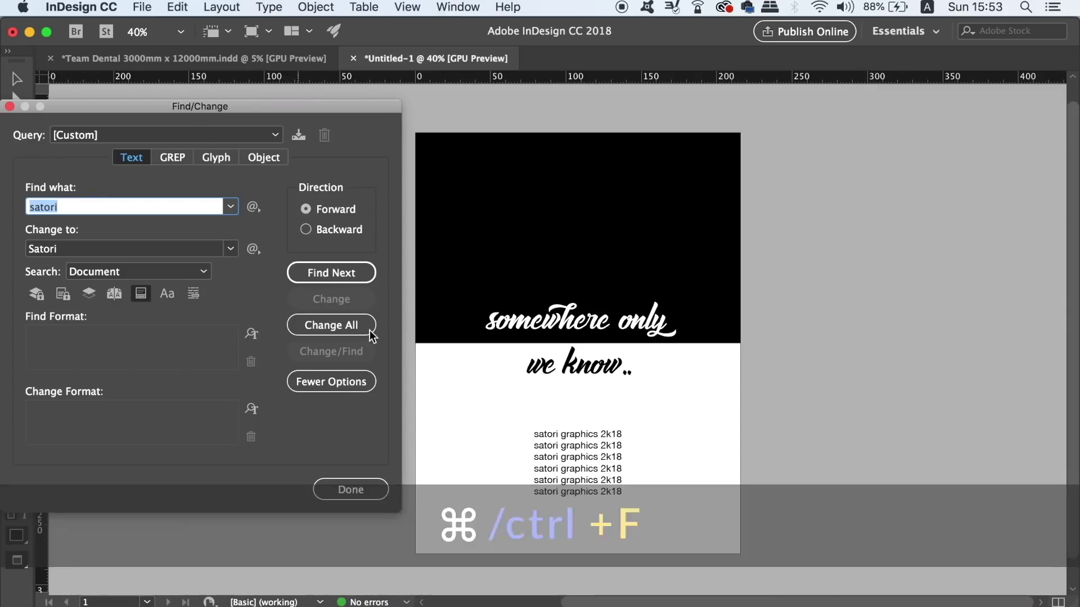
{"action": "left_click", "coordinate": [337, 109]}
{"action": "left_click_drag", "start_coordinate": [337, 110], "coordinate": [352, 113]}
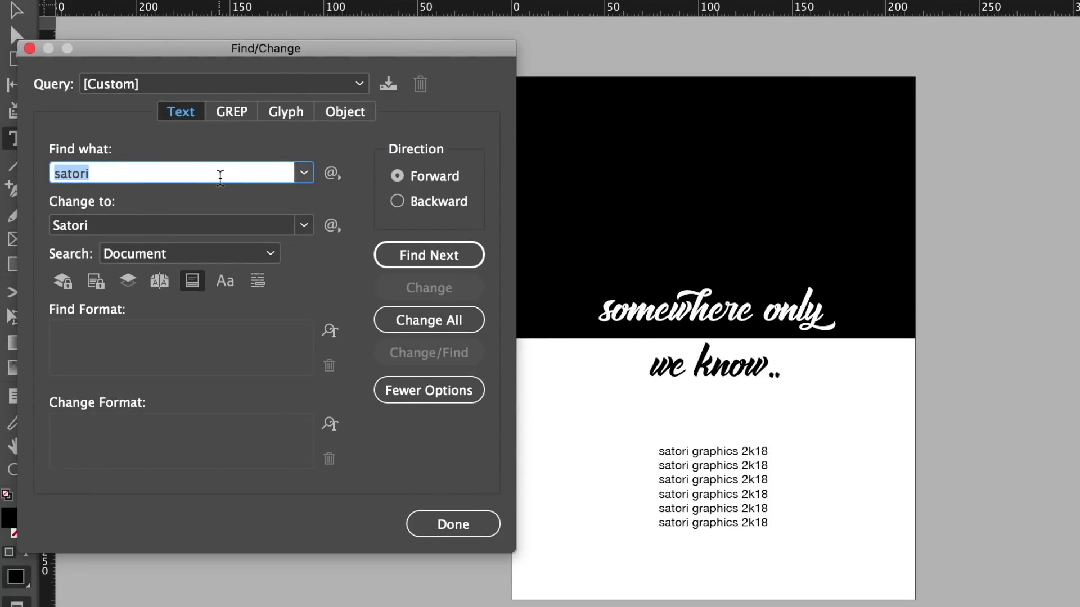
{"action": "left_click", "coordinate": [108, 226]}
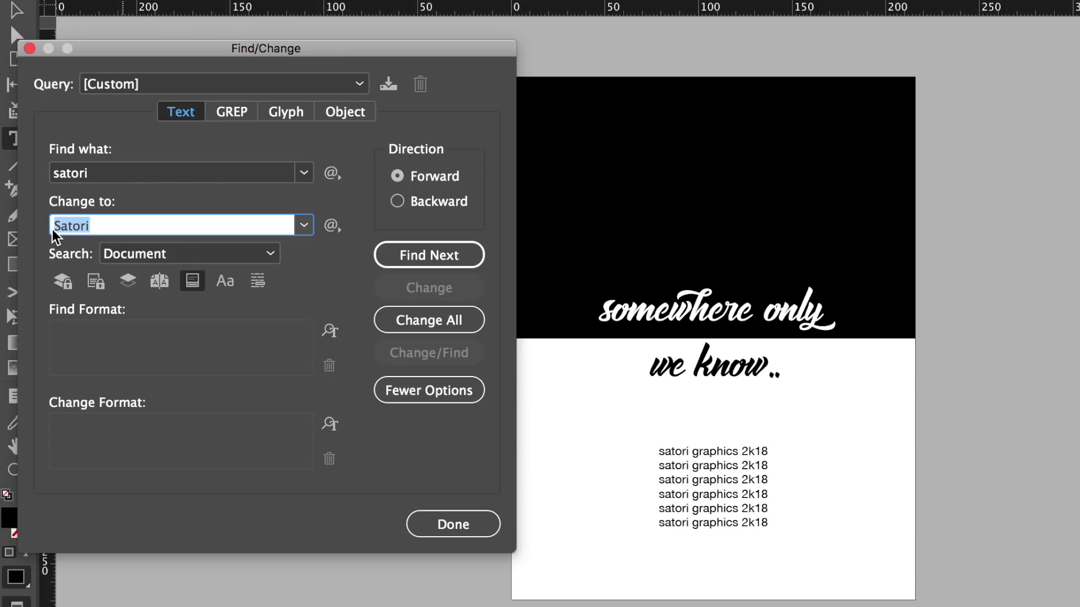
{"action": "type", "text": "S"}
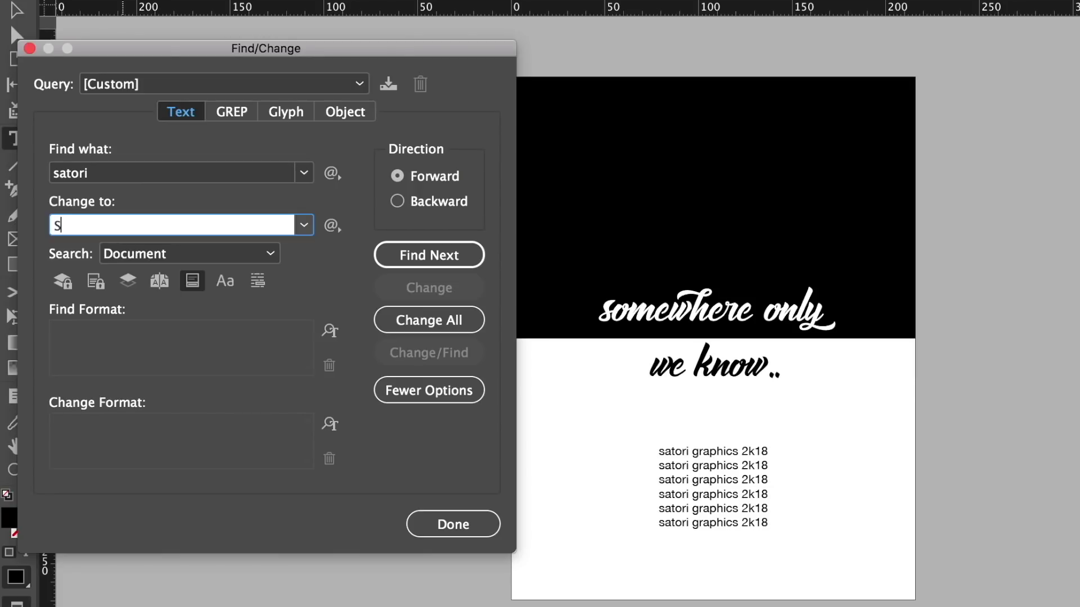
{"action": "type", "text": "ATORI"}
{"action": "left_click", "coordinate": [447, 342]}
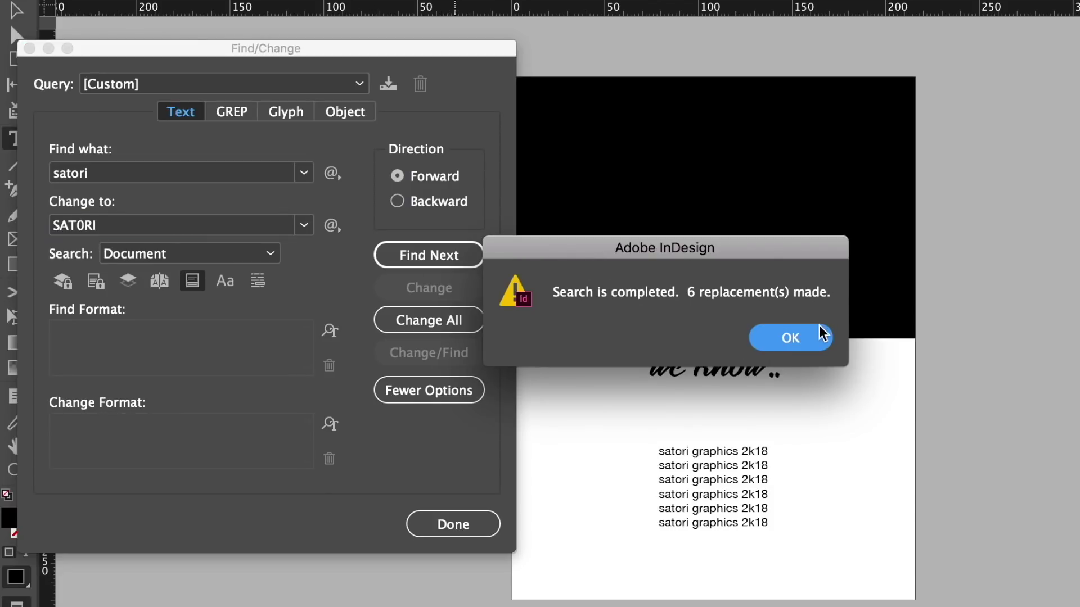
{"action": "left_click", "coordinate": [816, 347]}
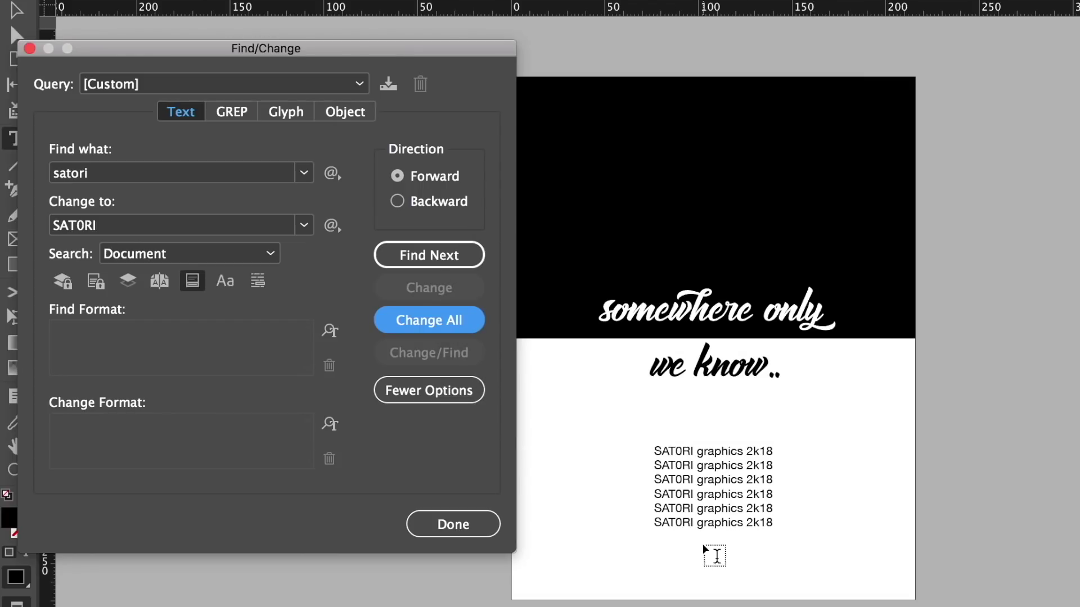
{"action": "left_click", "coordinate": [473, 532]}
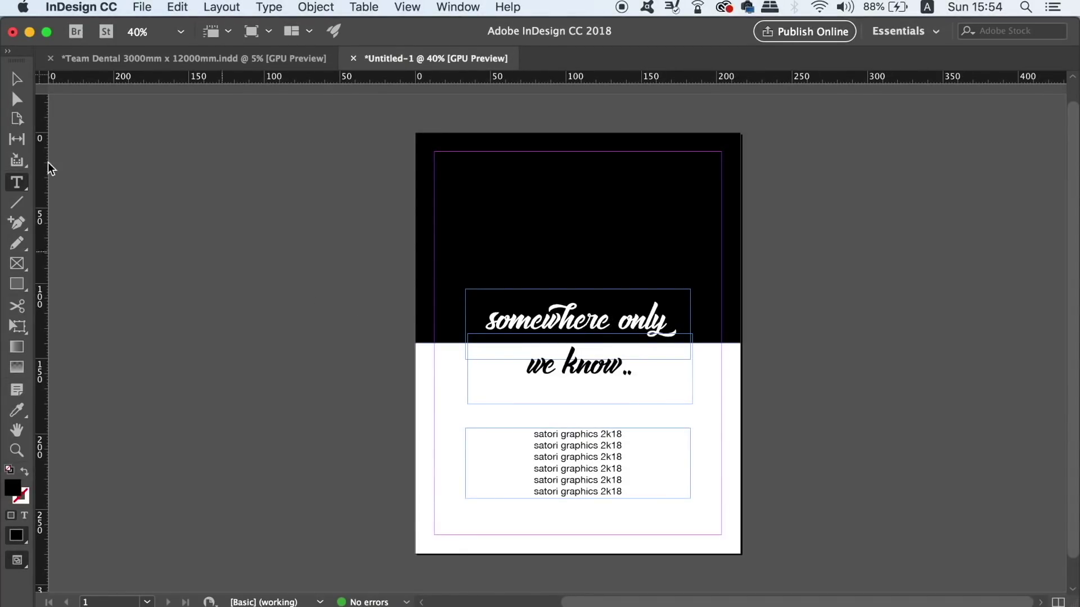
{"action": "left_click", "coordinate": [23, 81]}
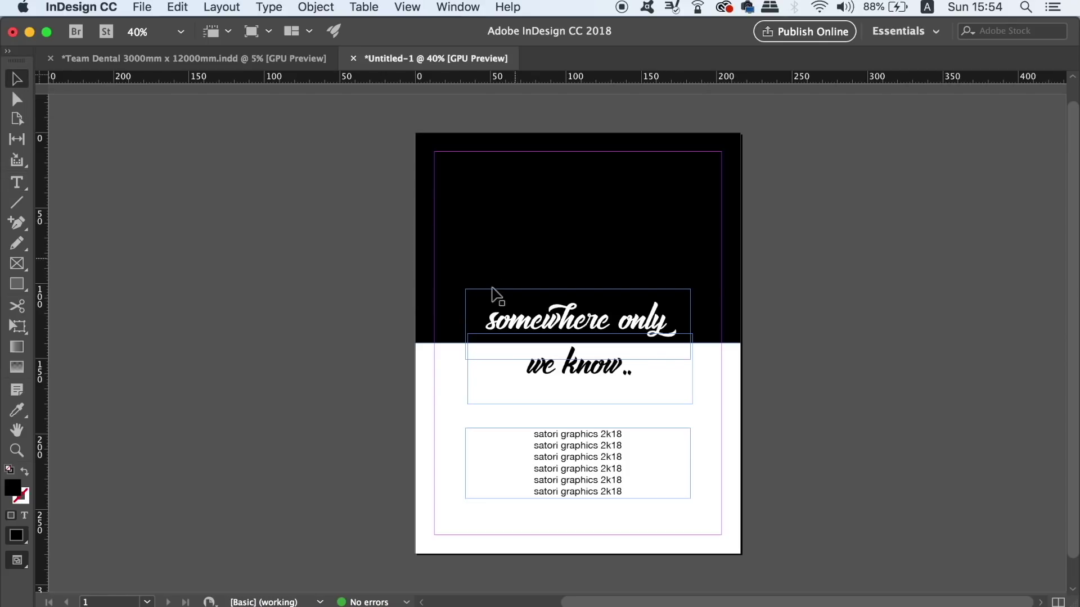
{"action": "left_click", "coordinate": [405, 7]}
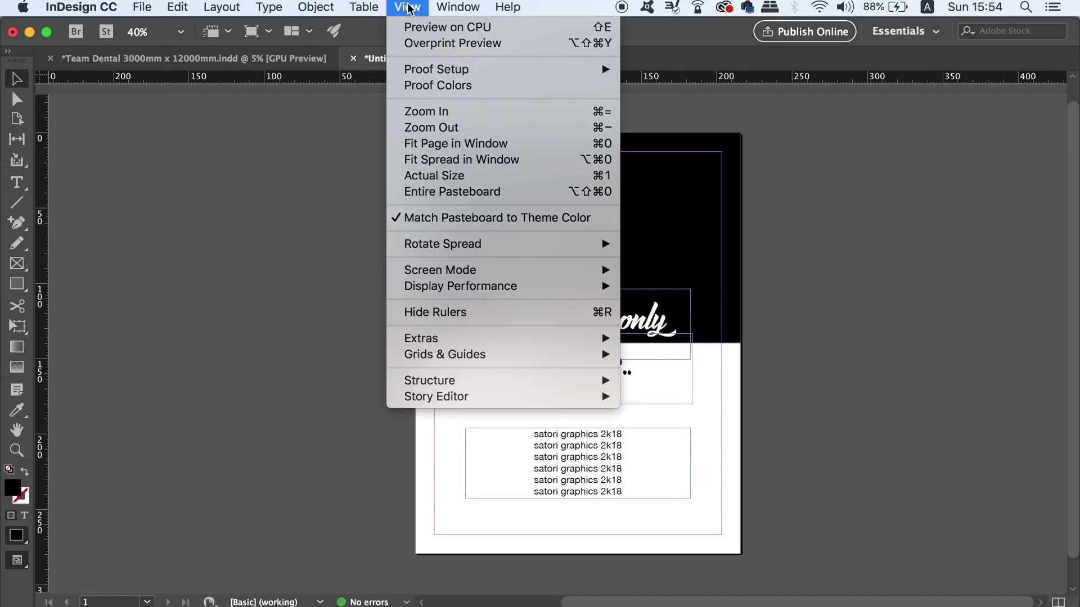
{"action": "mouse_move", "coordinate": [534, 271]}
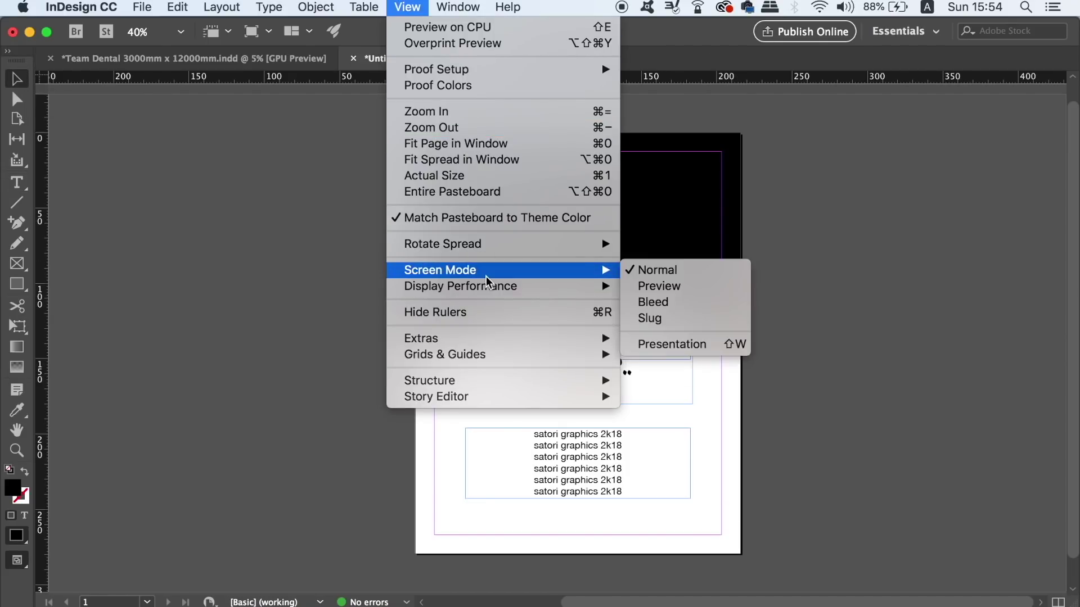
{"action": "left_click", "coordinate": [679, 291]}
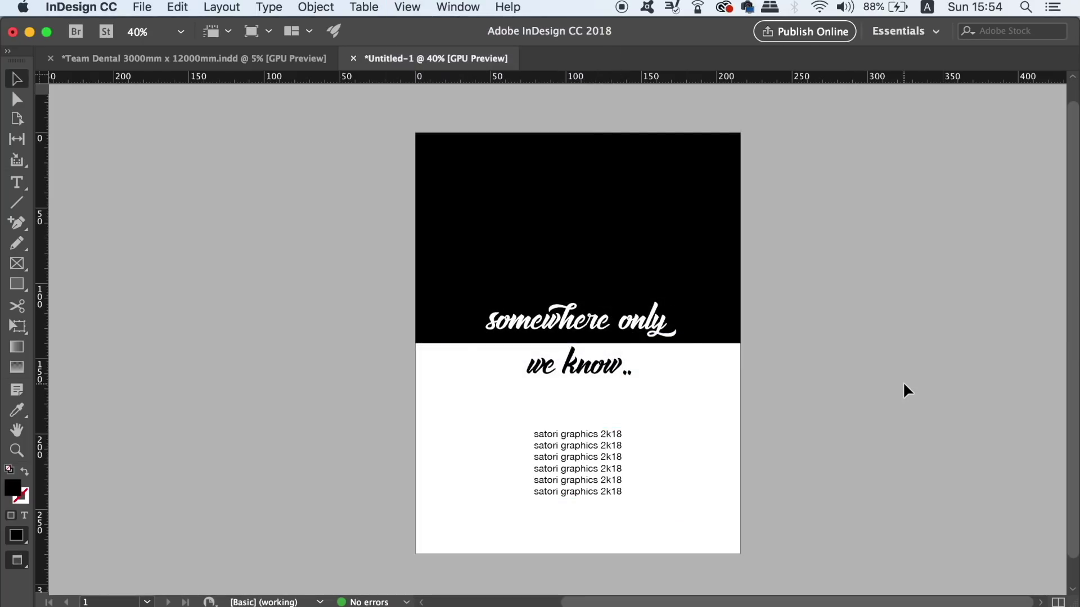
{"action": "key", "text": "w"}
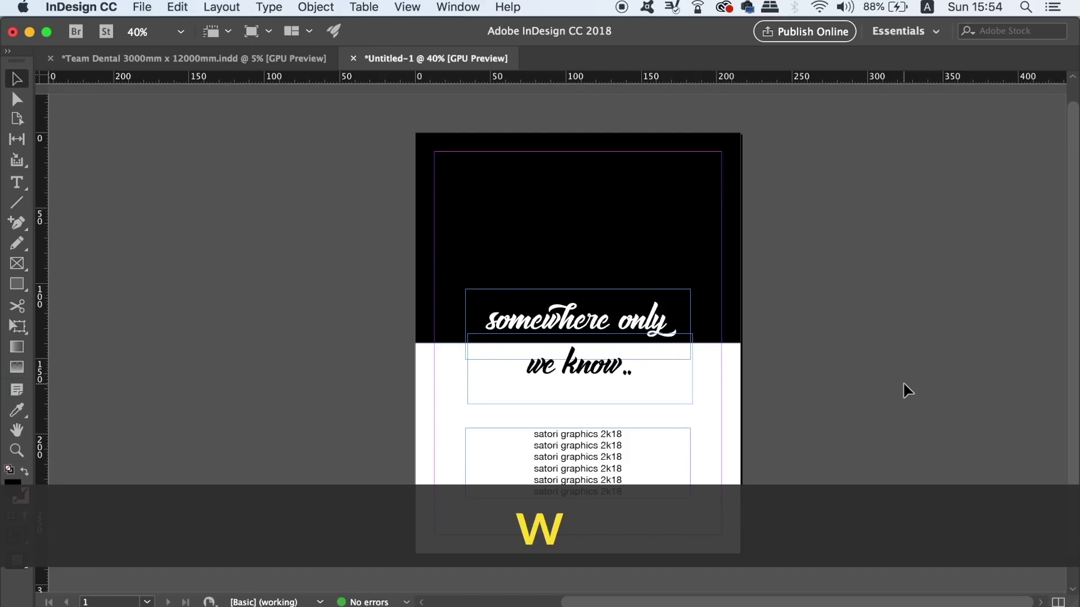
{"action": "key", "text": "w"}
{"action": "key", "text": "w"}
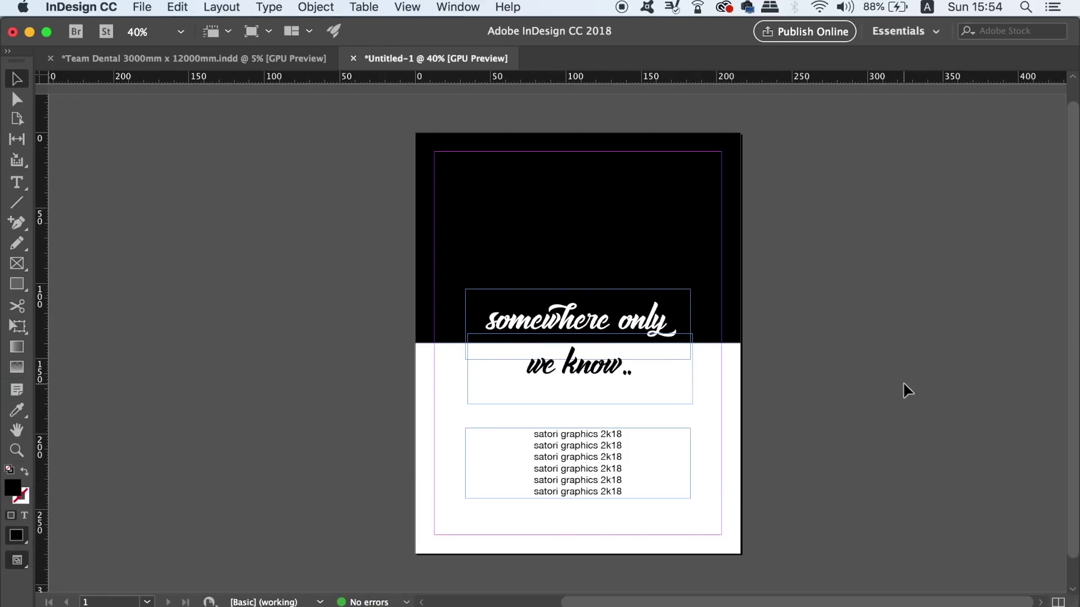
{"action": "key", "text": "w"}
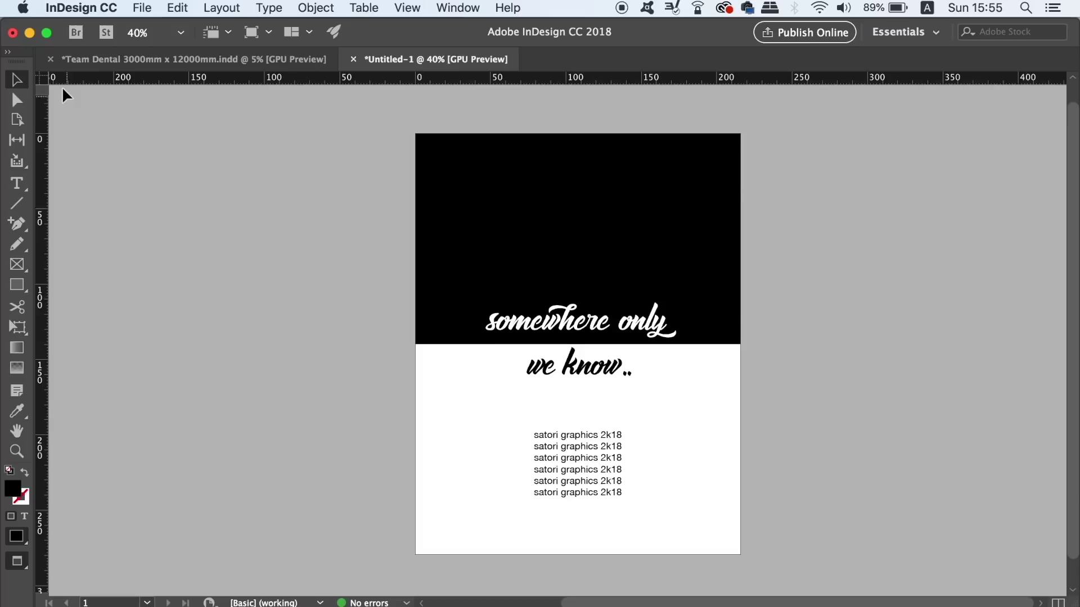
Change the ruler units from millimetres to inches via the ruler origin menu
{"action": "right_click", "coordinate": [44, 82]}
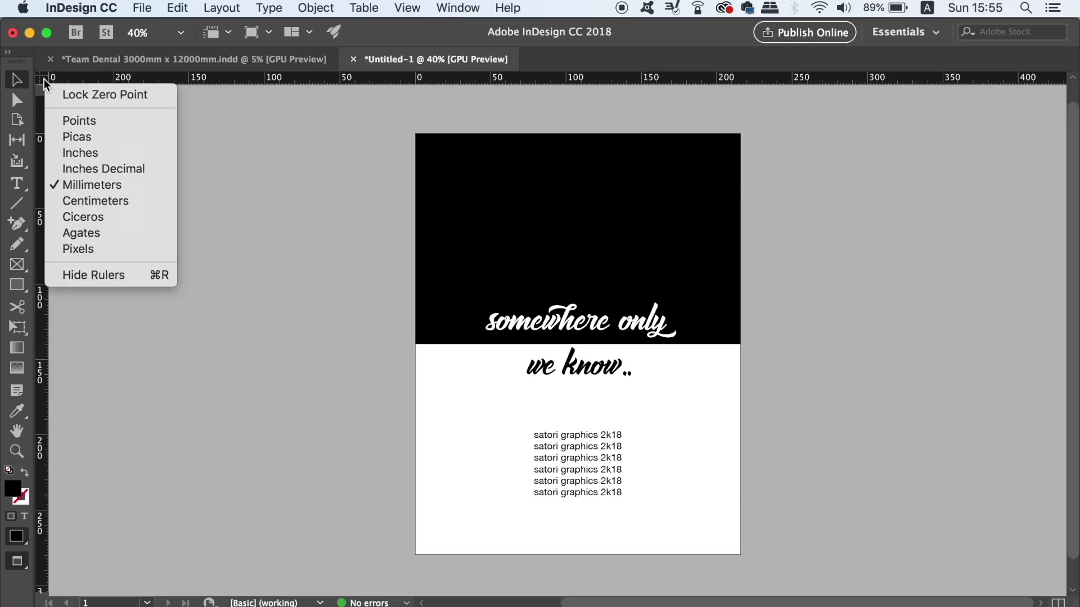
{"action": "left_click", "coordinate": [122, 159]}
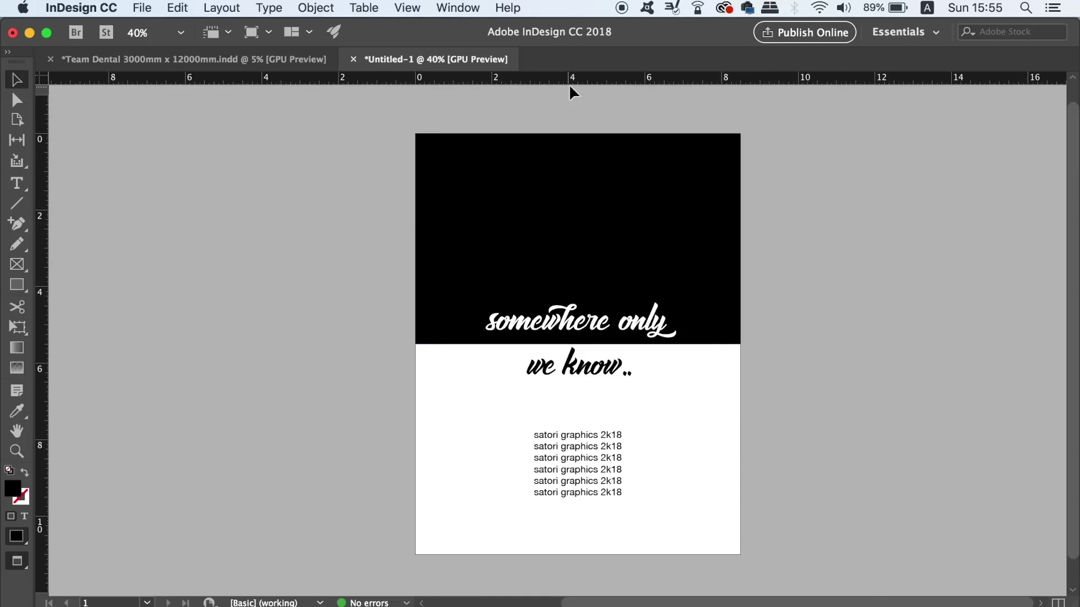